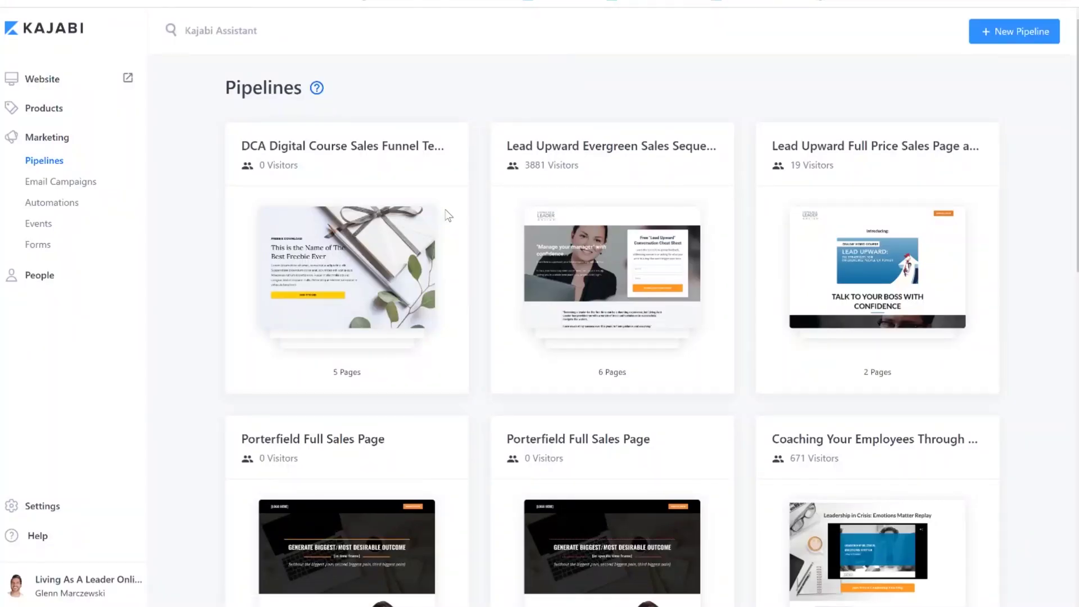
# Step: Open the DCA Digital Course Sales Funnel Template pipeline and its Sales Page in the editor
pyautogui.click(380, 148)
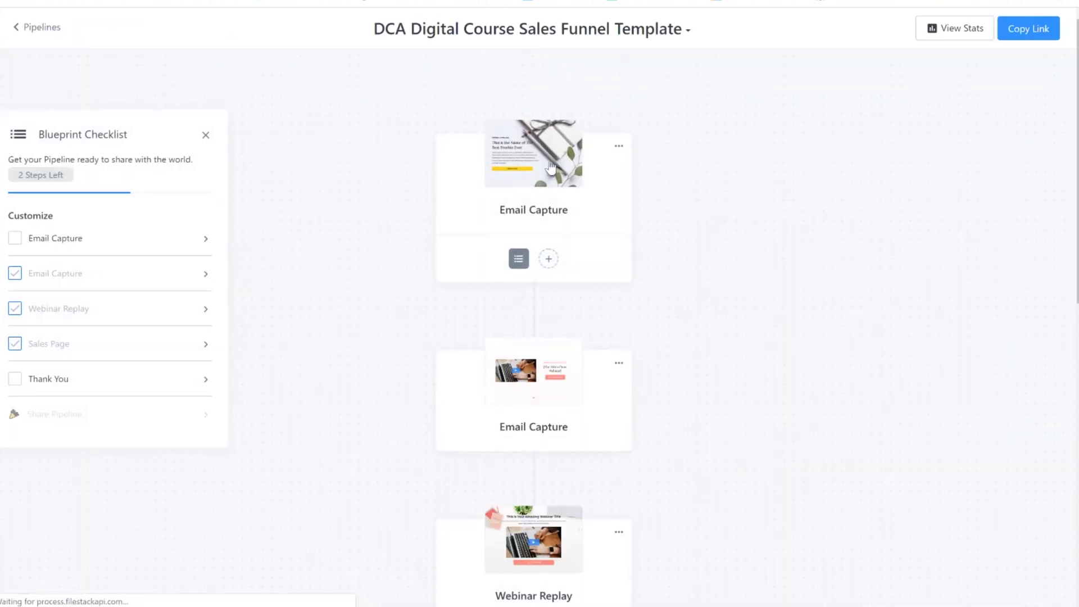
pyautogui.scroll(-10, 746, 246)
pyautogui.scroll(2, 766, 250)
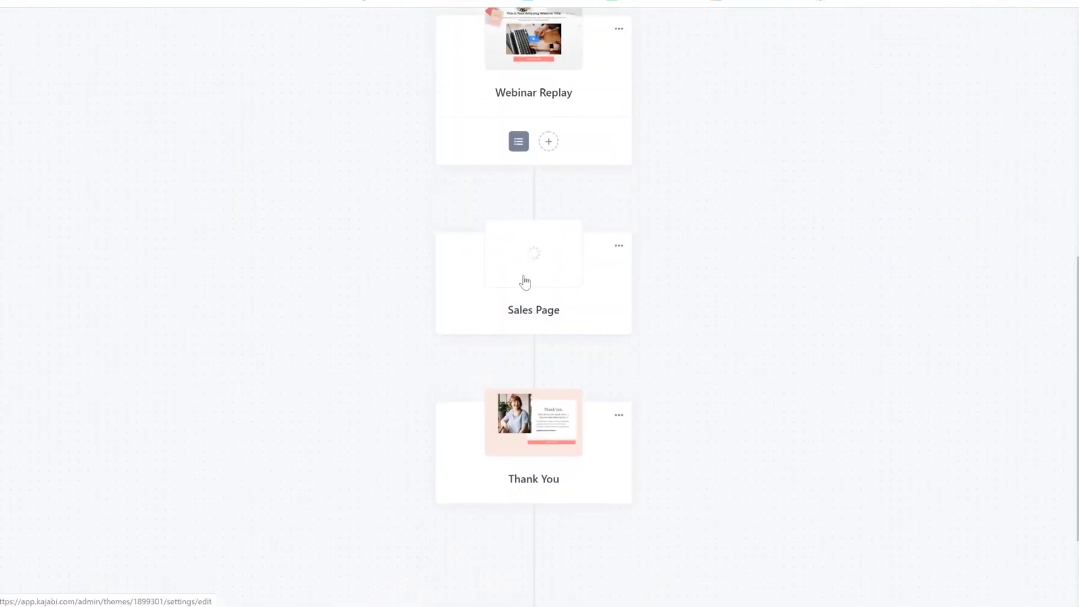
pyautogui.click(529, 277)
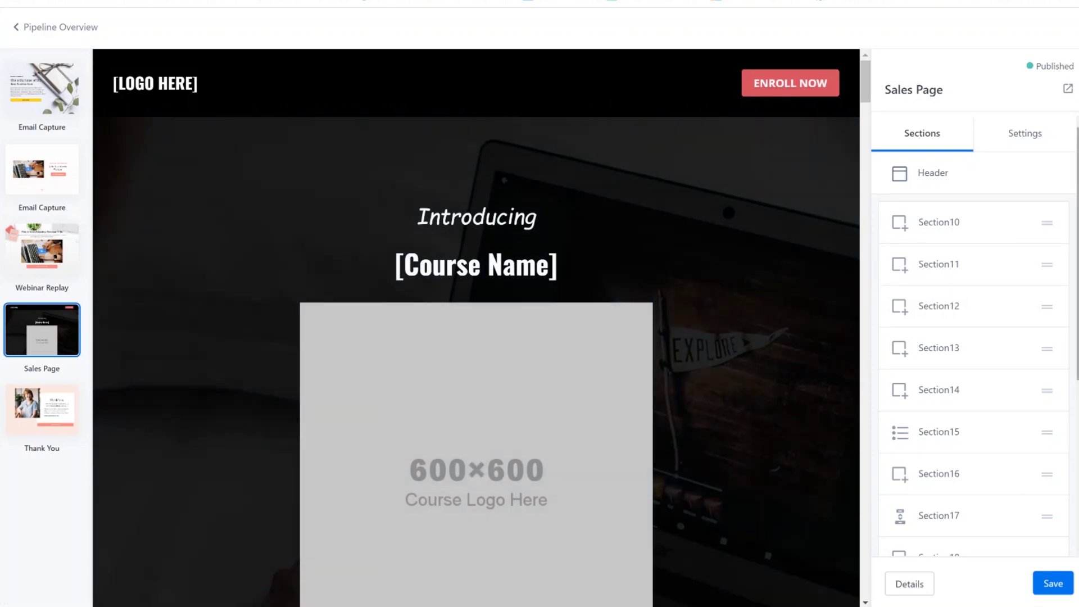
pyautogui.scroll(-5, 936, 400)
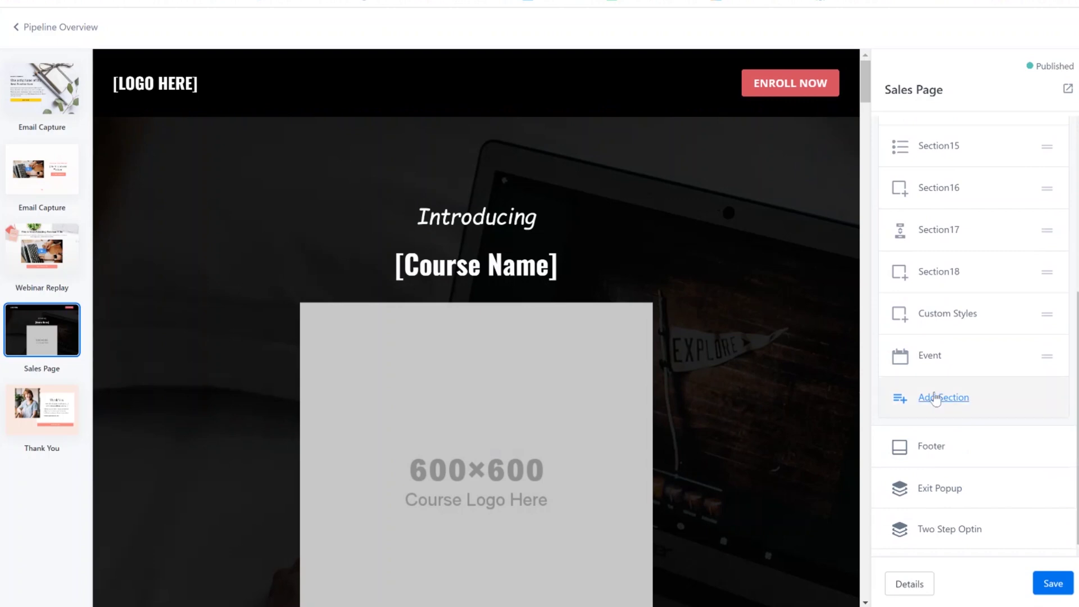
pyautogui.click(936, 398)
pyautogui.click(928, 396)
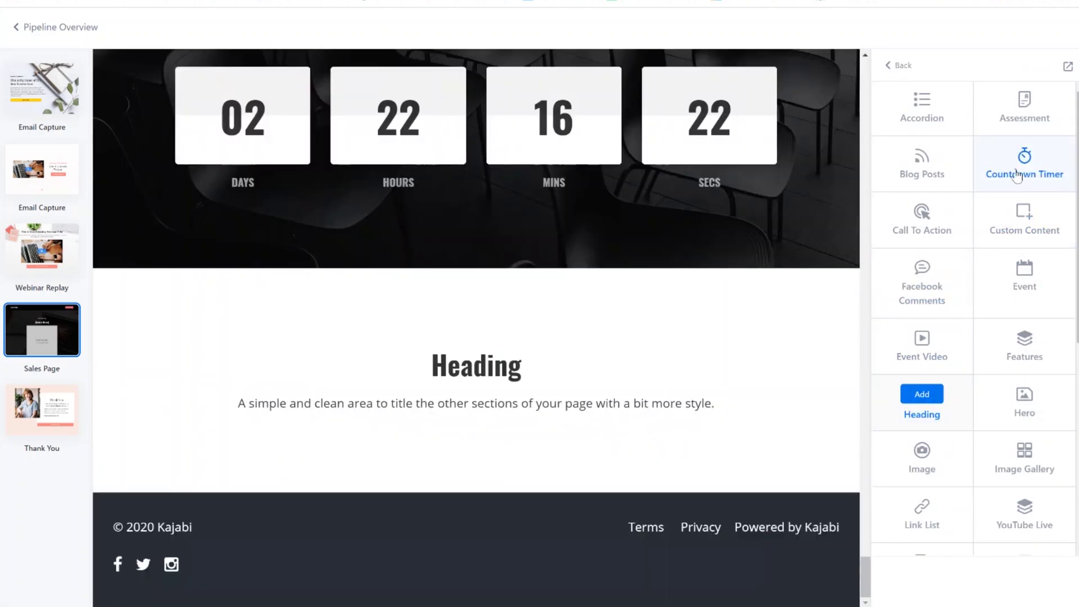
pyautogui.moveTo(1017, 176)
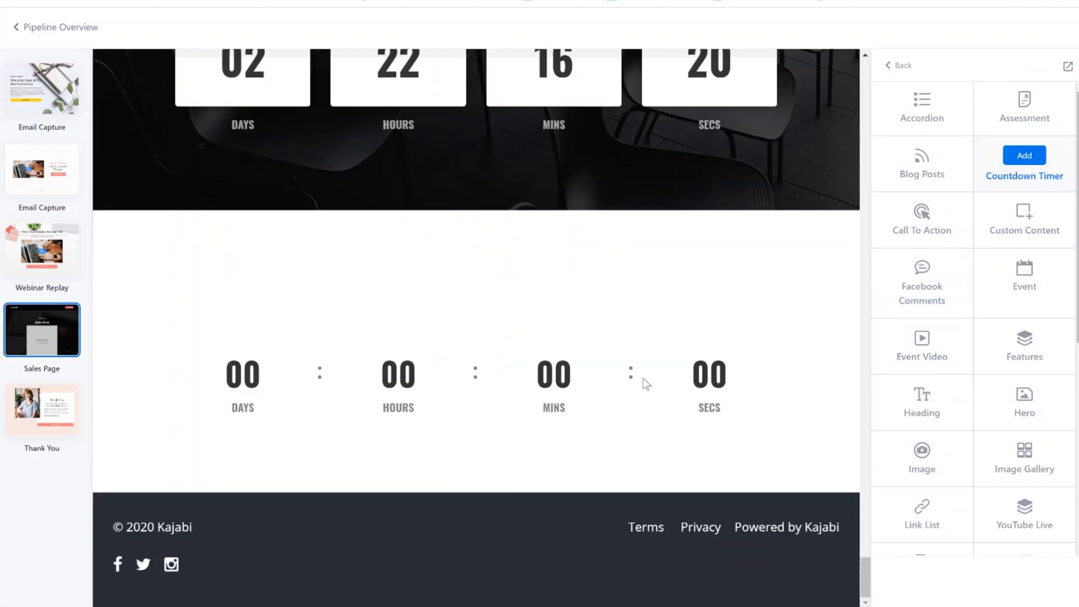
pyautogui.click(1015, 156)
pyautogui.scroll(-8, 978, 393)
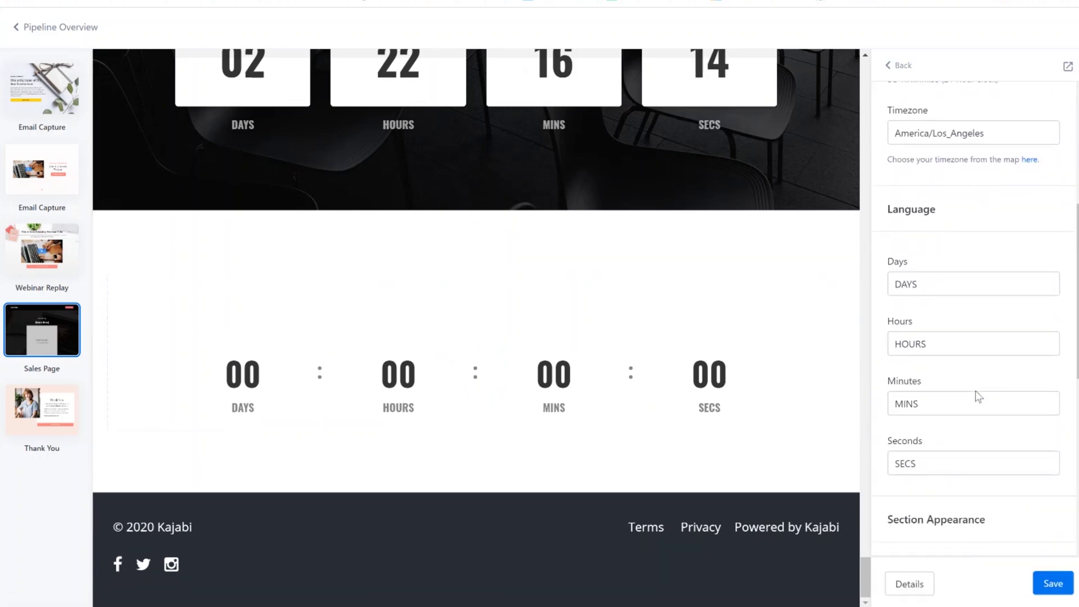
pyautogui.scroll(-6, 976, 392)
pyautogui.scroll(12, 976, 392)
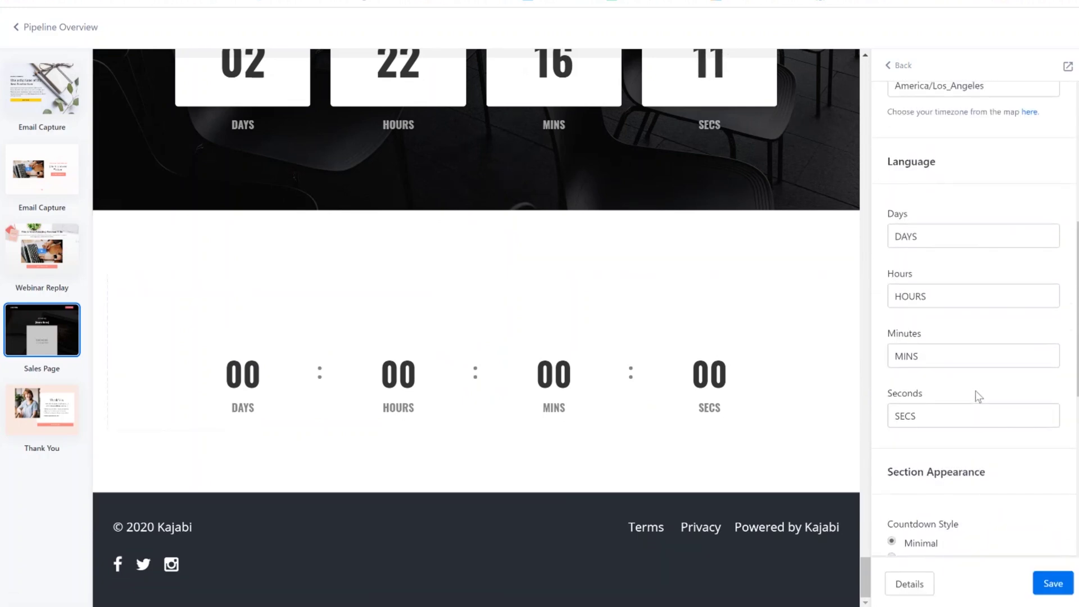
pyautogui.scroll(2, 979, 397)
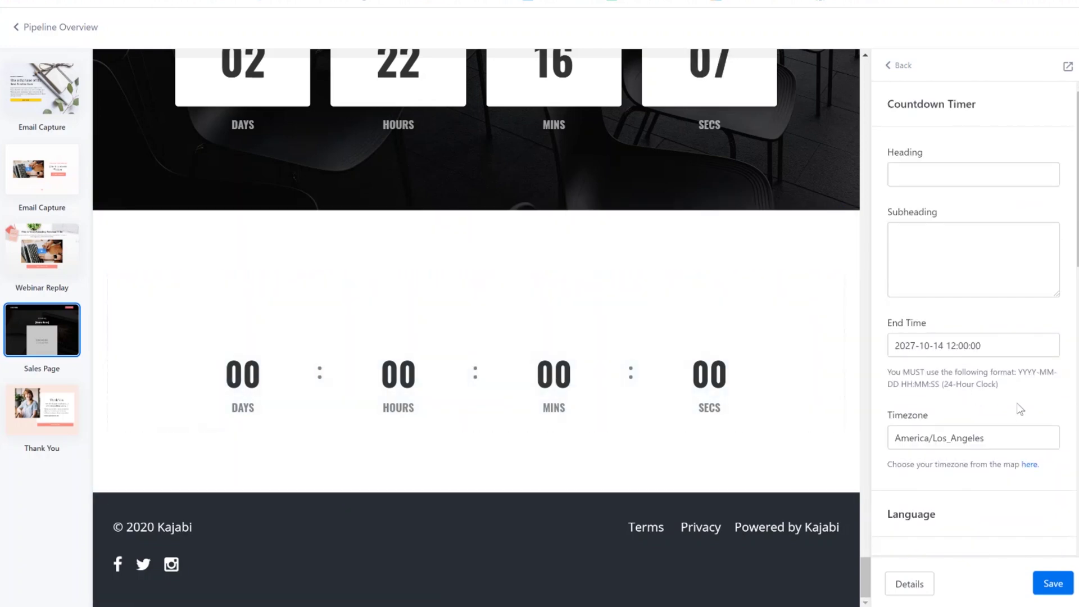
pyautogui.scroll(-6, 1049, 360)
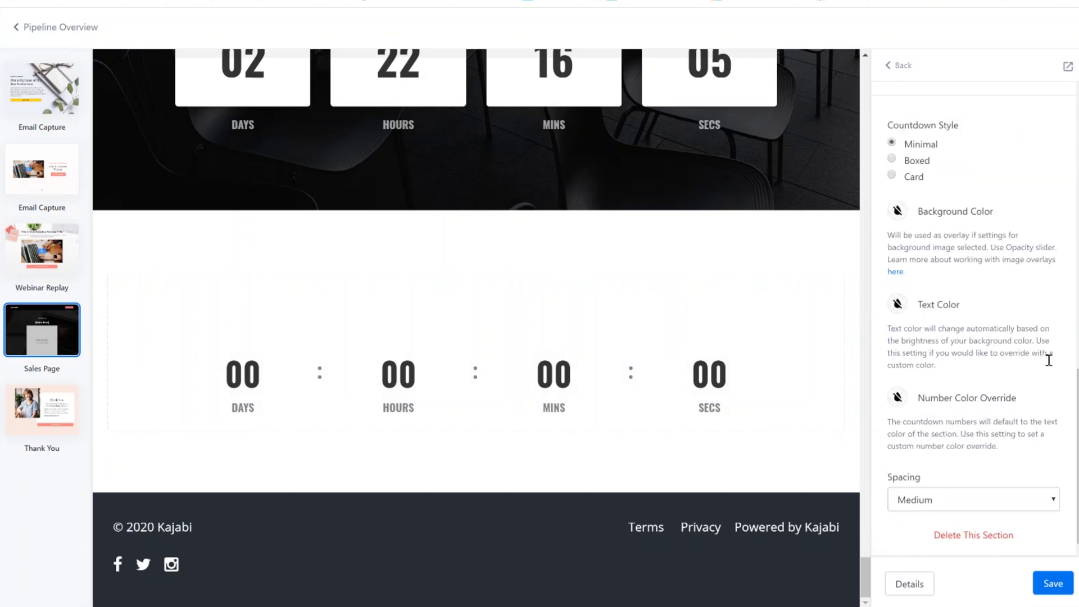
pyautogui.click(986, 535)
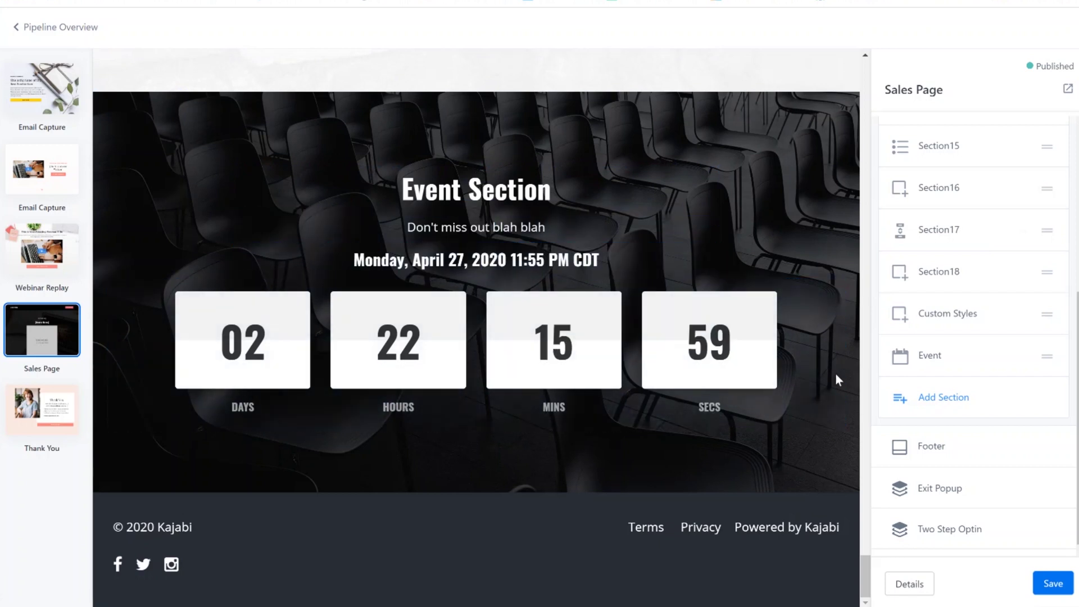
# Step: Delete the old Event section and add a new Event section below the pricing options
pyautogui.click(1021, 356)
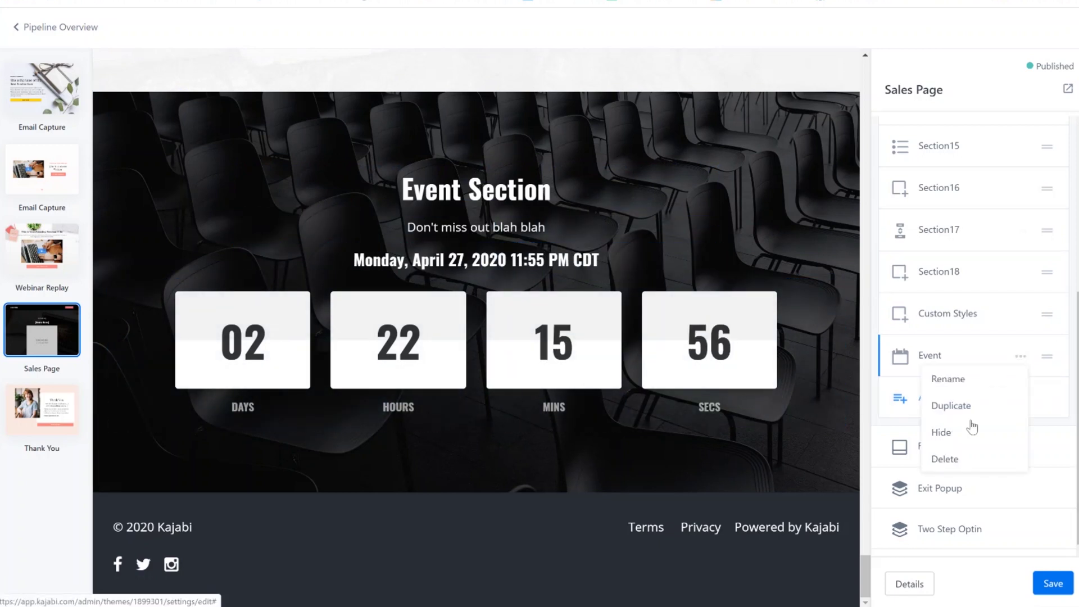
pyautogui.click(955, 459)
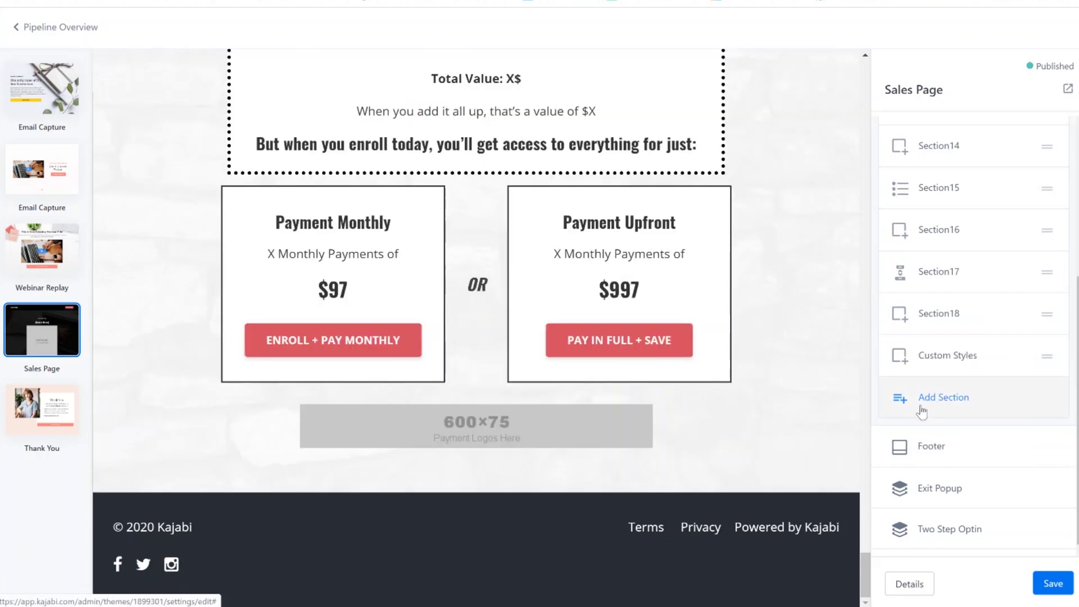
pyautogui.click(951, 399)
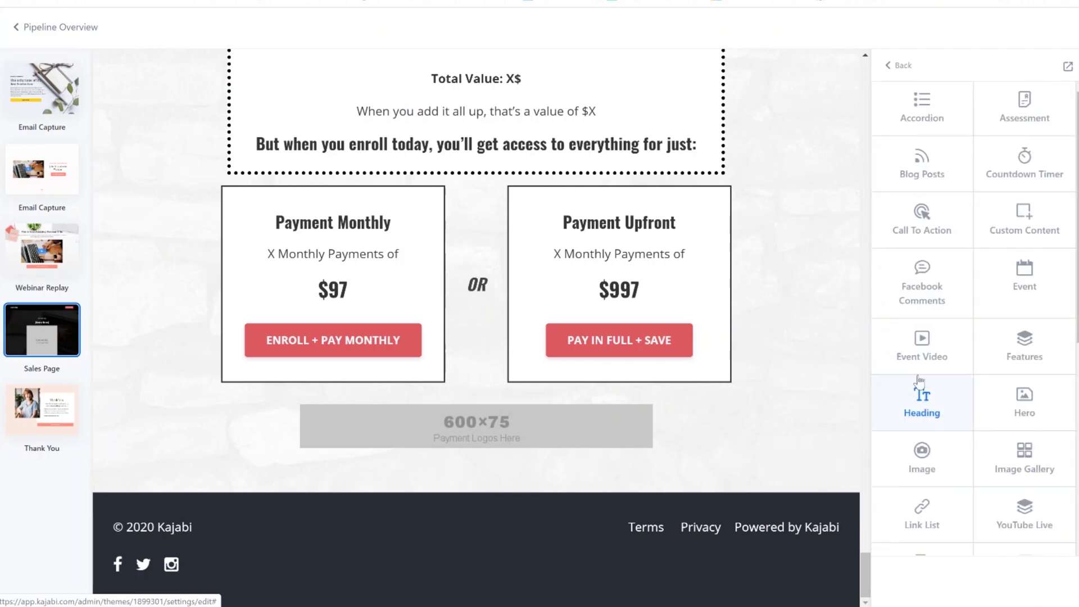
pyautogui.click(1027, 275)
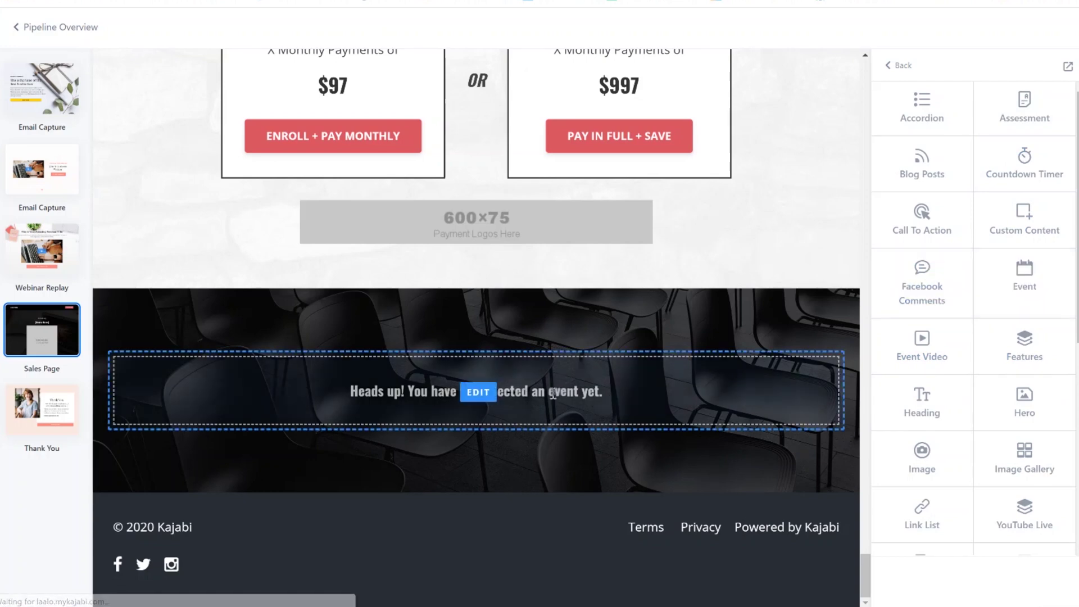
pyautogui.click(553, 396)
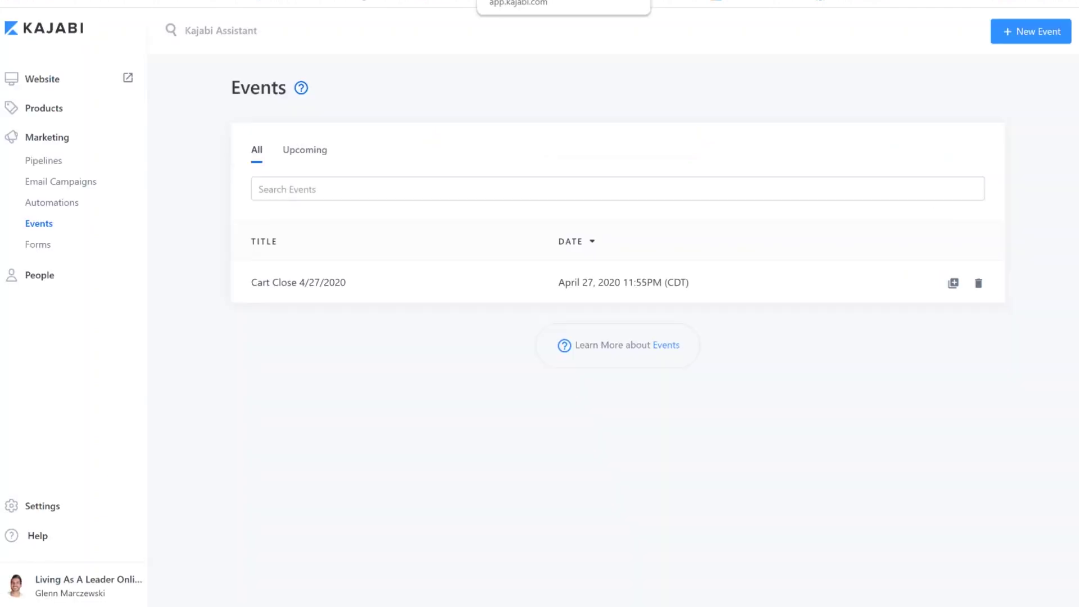
# Step: Close the extra tab and start creating a new event from the Events list
pyautogui.hotkey('ctrl', 'w')
pyautogui.scroll(-1, 624, 406)
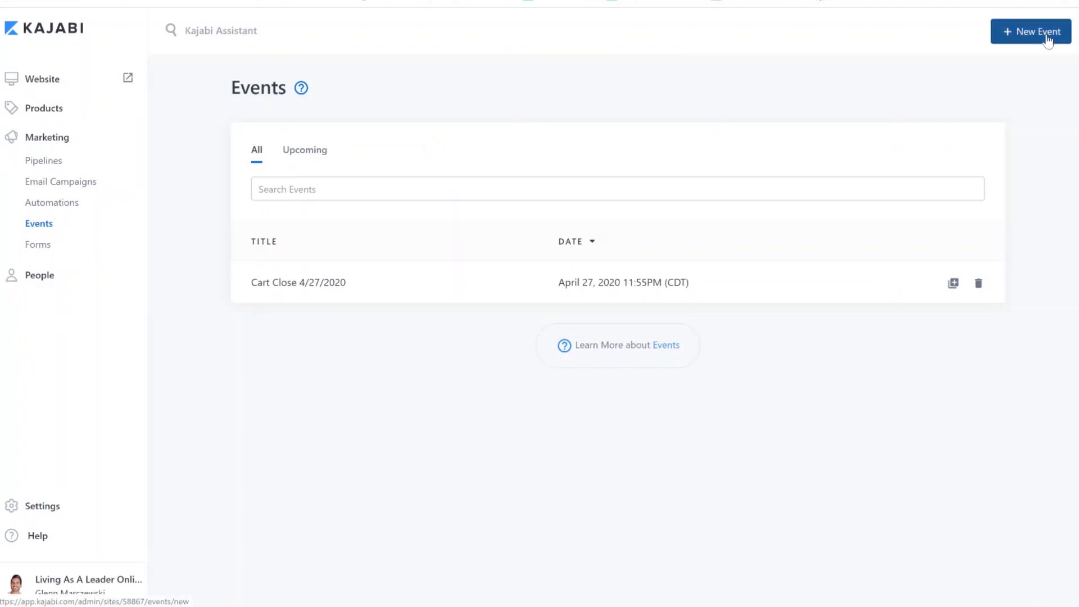
pyautogui.click(1047, 35)
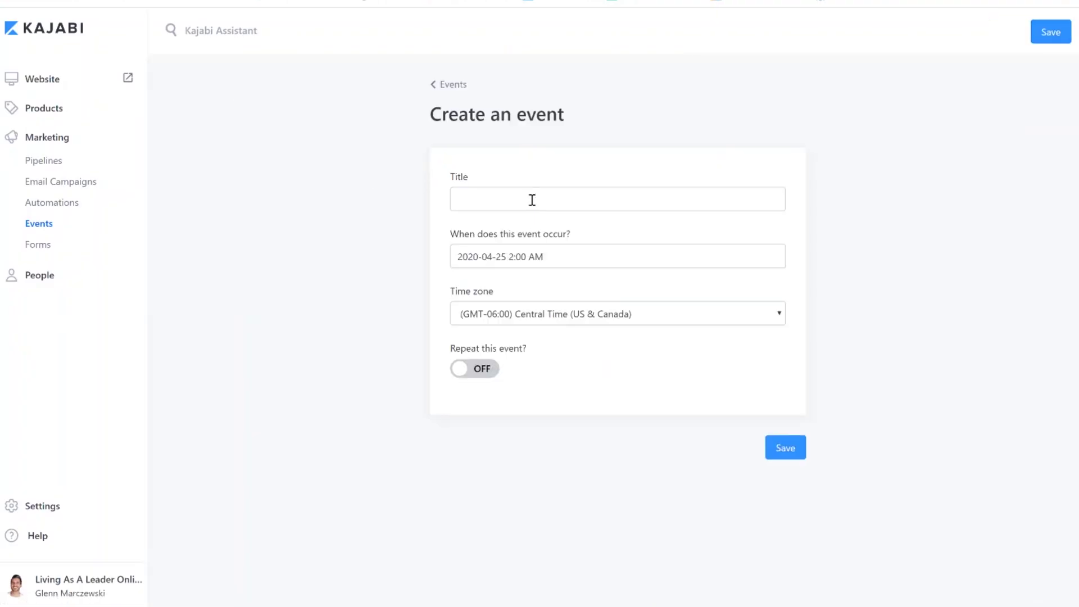
# Step: Create and save a 'Cart Close 4.30' event dated April 30, 2020, 1:00 AM Central Time
pyautogui.click(531, 197)
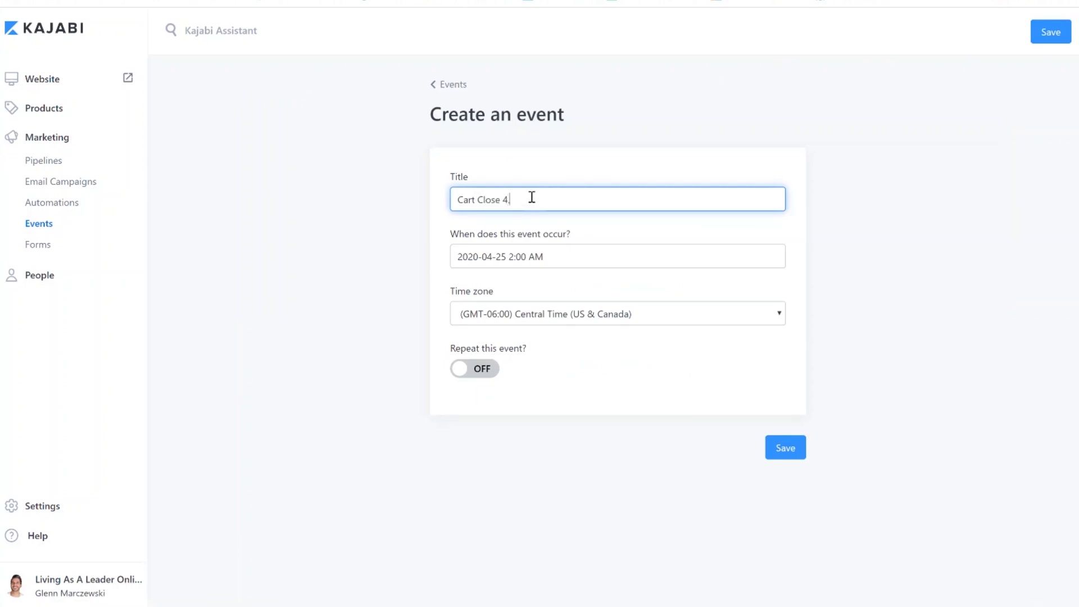
pyautogui.click(566, 258)
pyautogui.click(550, 291)
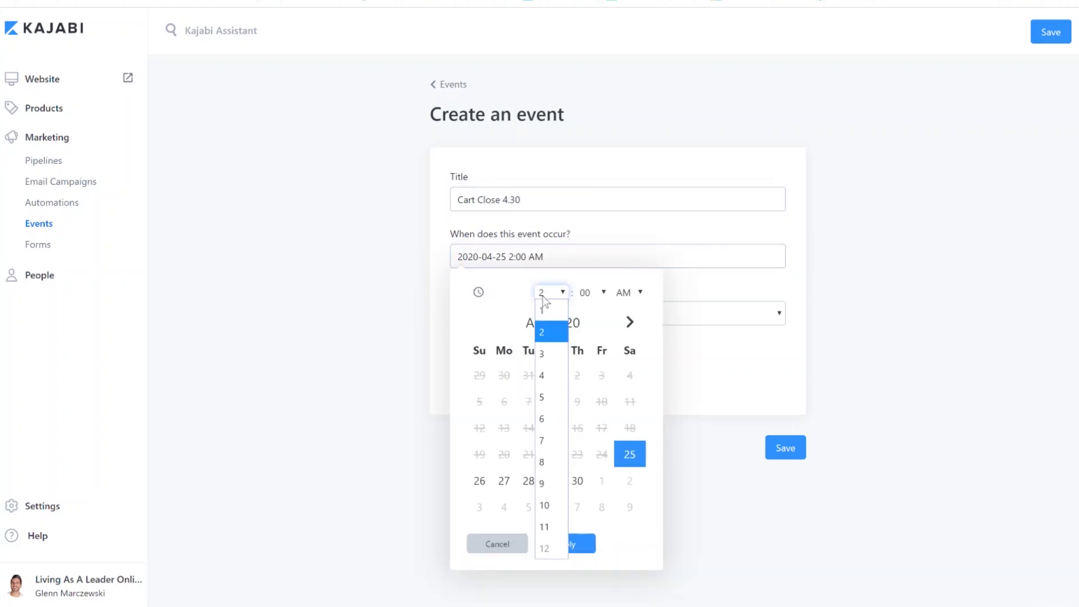
pyautogui.click(552, 504)
pyautogui.click(602, 293)
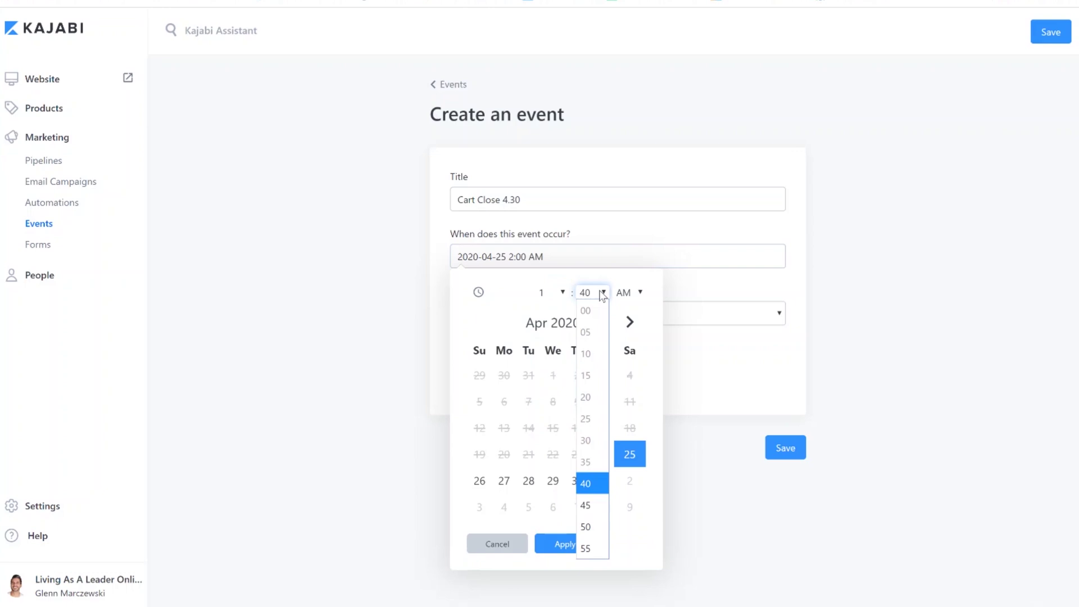
pyautogui.click(588, 318)
pyautogui.click(595, 294)
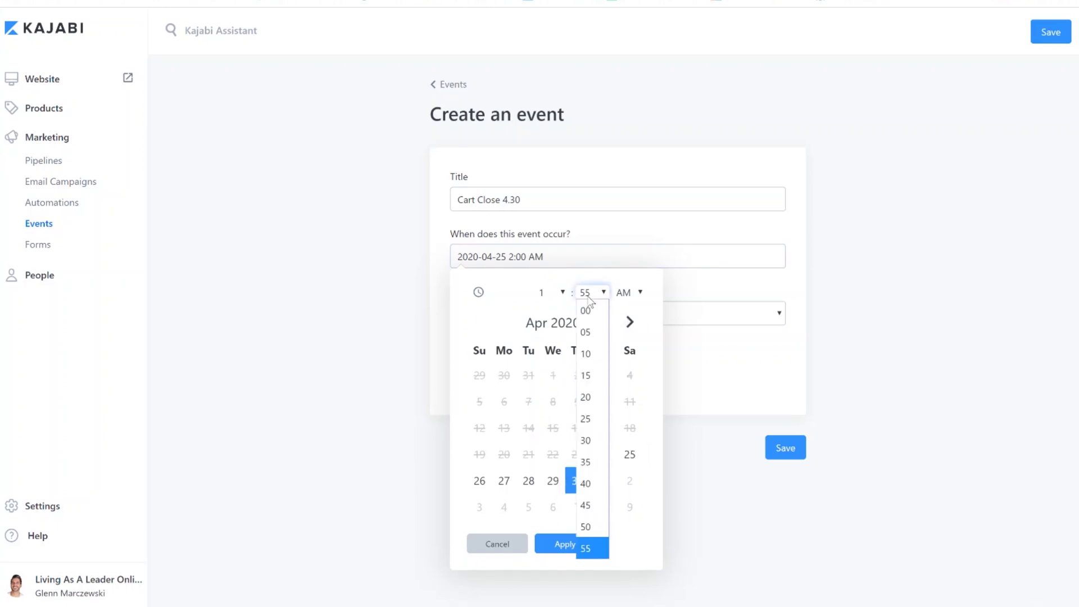
pyautogui.click(588, 314)
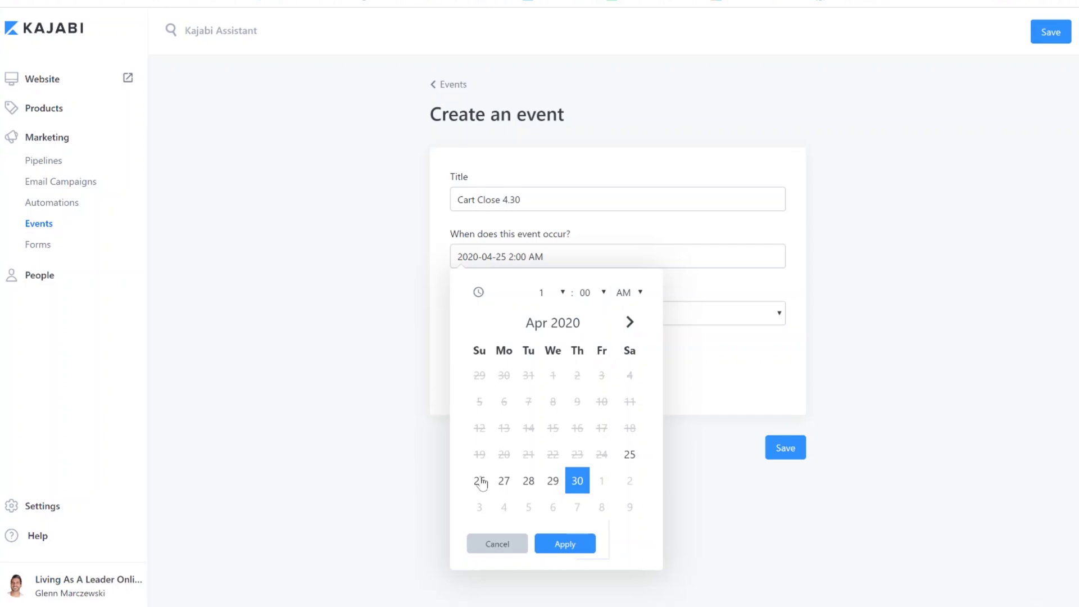
pyautogui.click(565, 544)
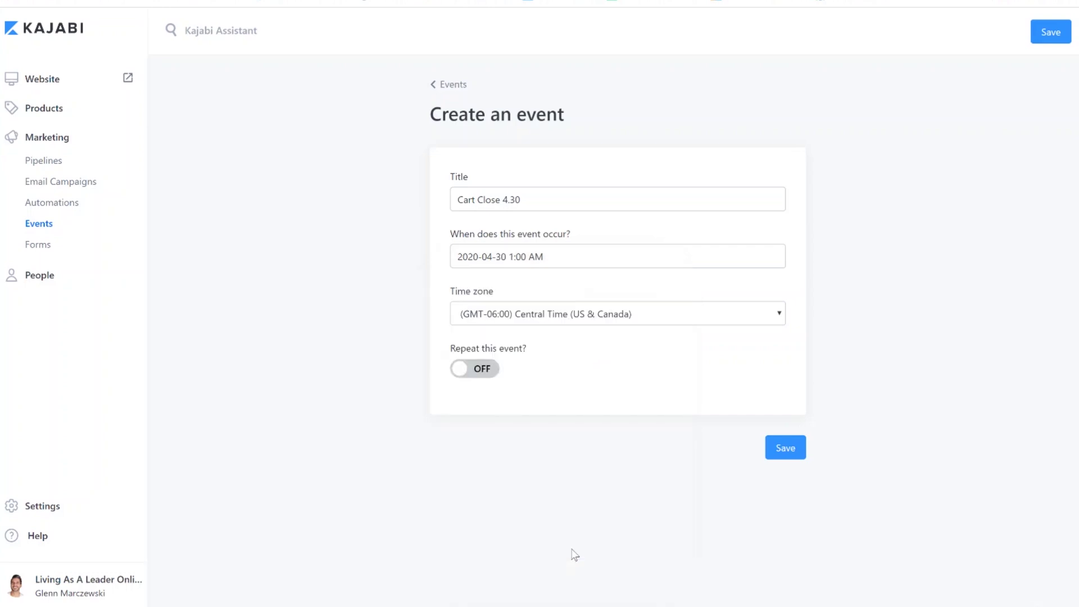
pyautogui.click(783, 458)
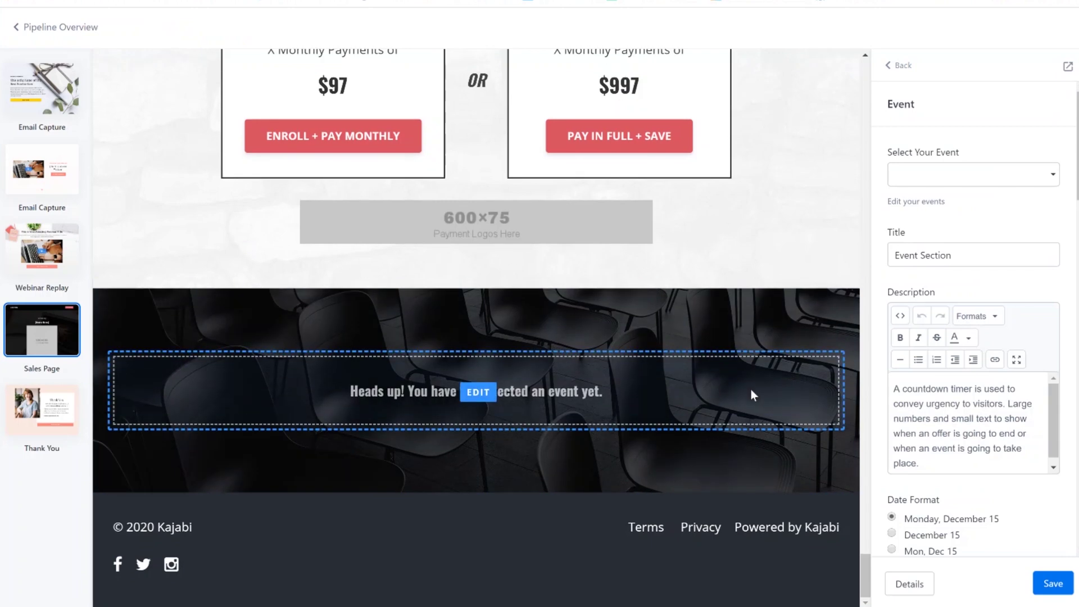
# Step: Link the page's Event section to the Cart Close 4/27/2020 event
pyautogui.click(752, 387)
pyautogui.click(992, 185)
pyautogui.click(983, 226)
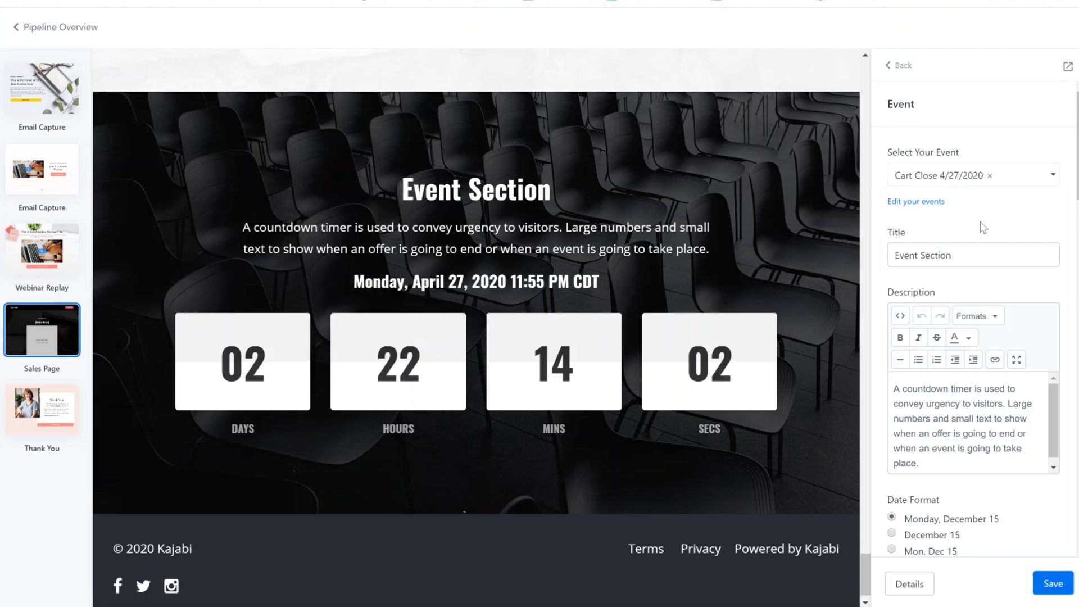
# Step: Change the Event section's title to 'Don't Miss Out'
pyautogui.press('Tab')
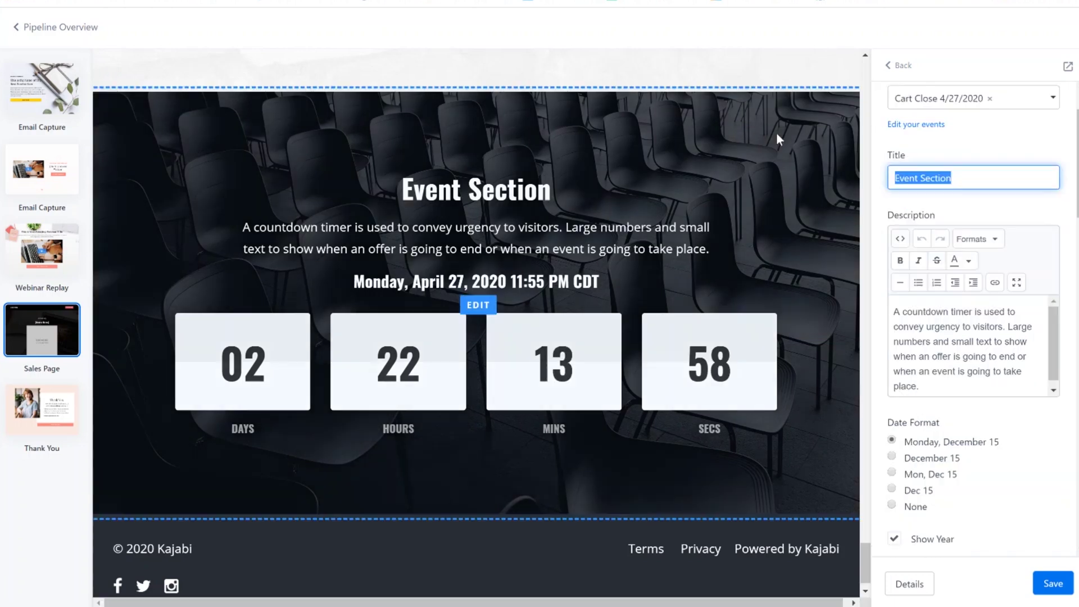
pyautogui.write("Don't ")
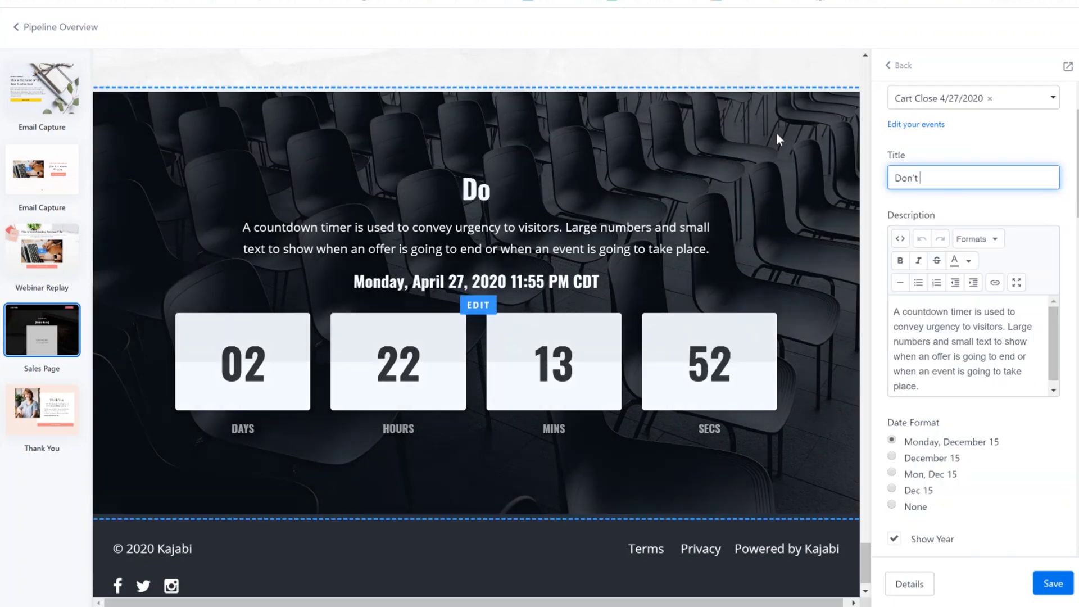
pyautogui.write('Miss Out')
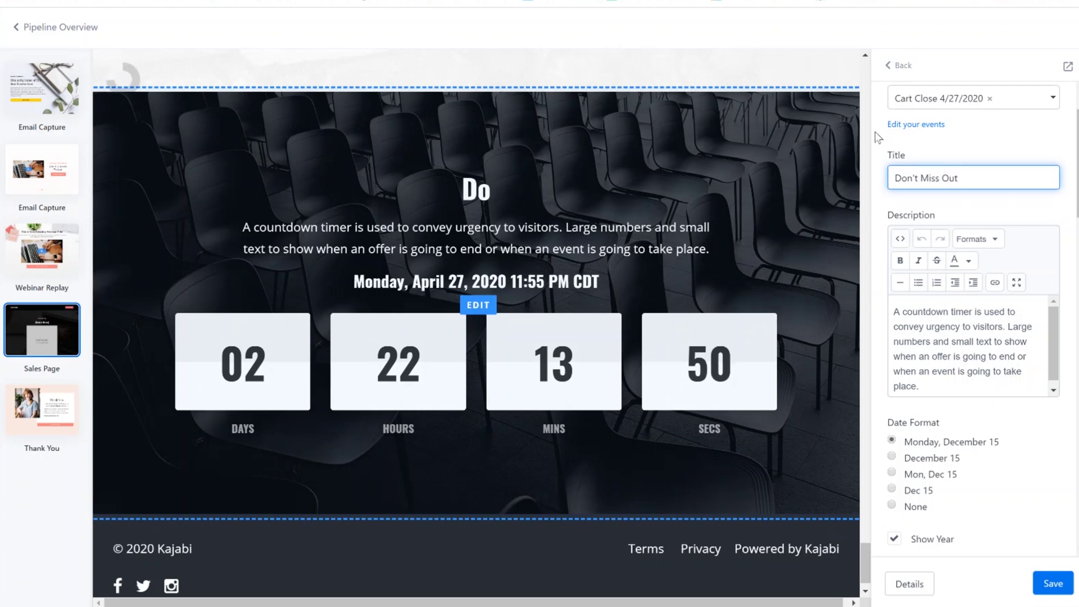
pyautogui.scroll(-3, 998, 191)
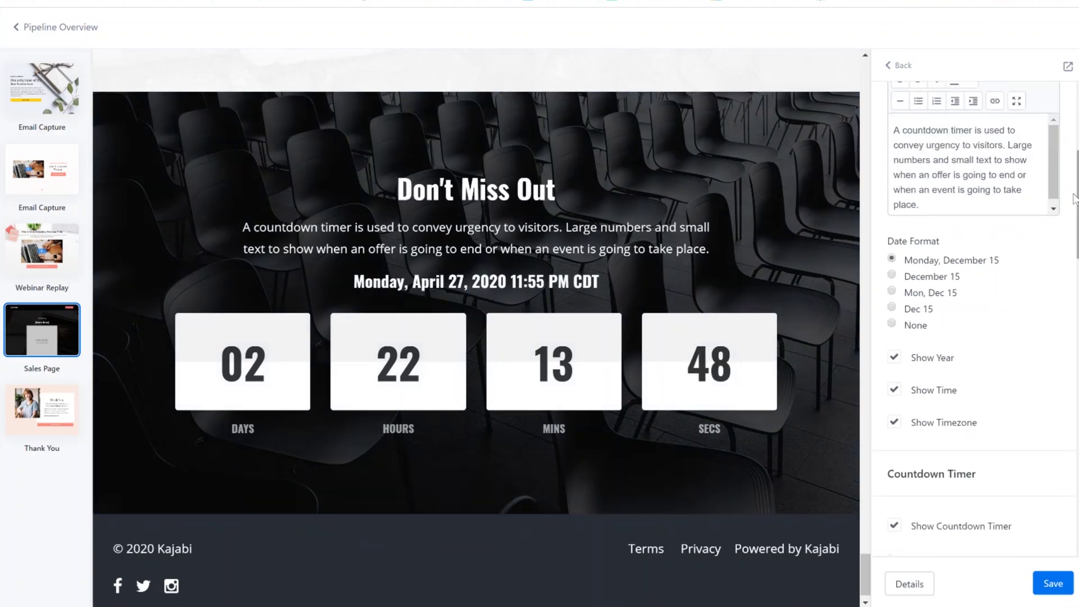
pyautogui.moveTo(895, 130); pyautogui.dragTo(914, 145)
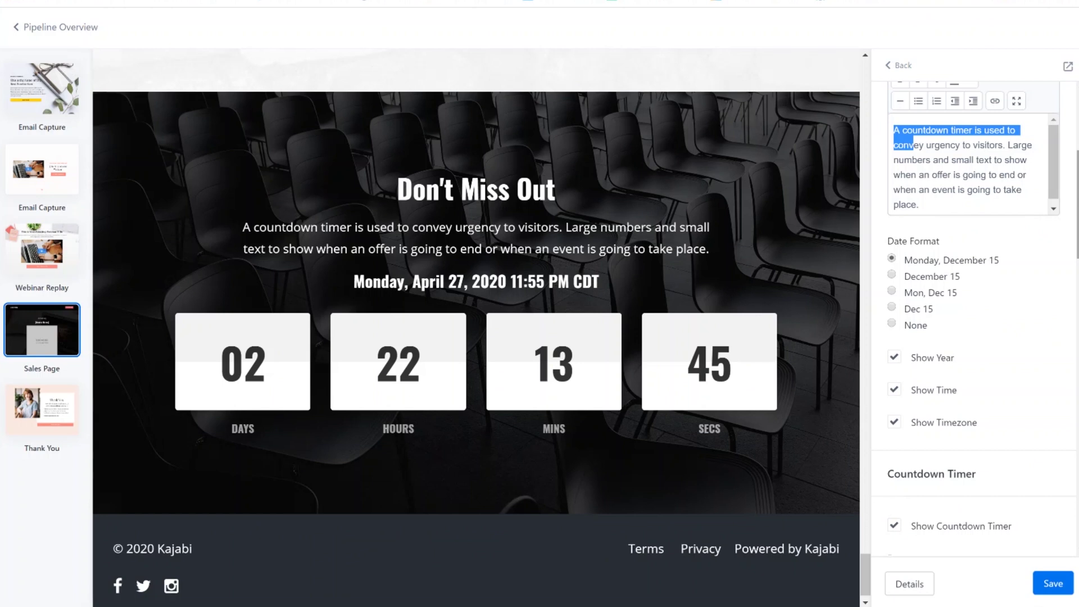
pyautogui.scroll(-3, 913, 140)
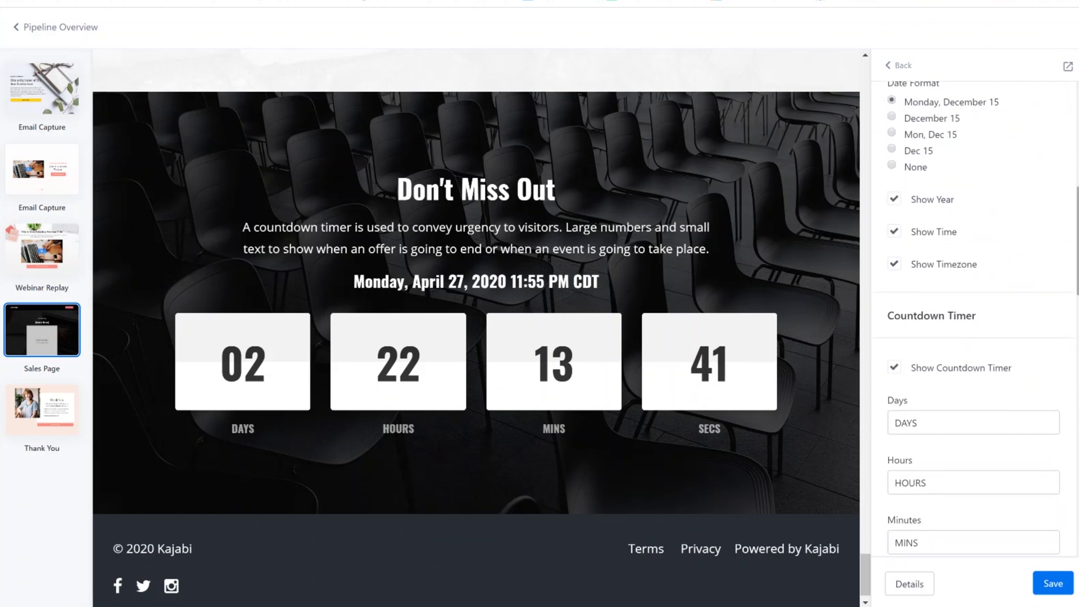
pyautogui.scroll(-4, 896, 165)
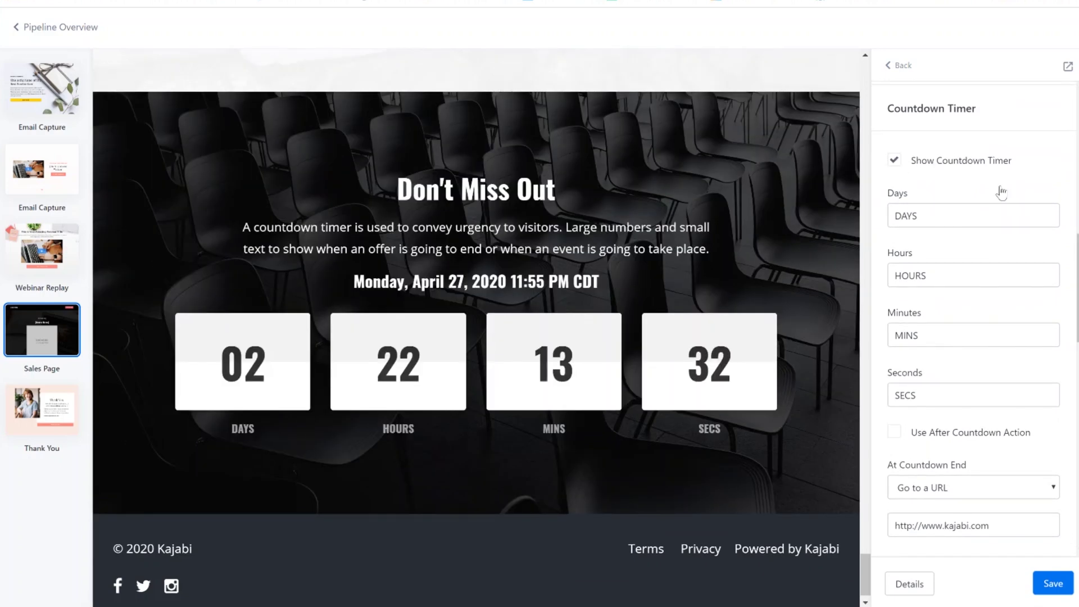
pyautogui.scroll(-4, 1075, 259)
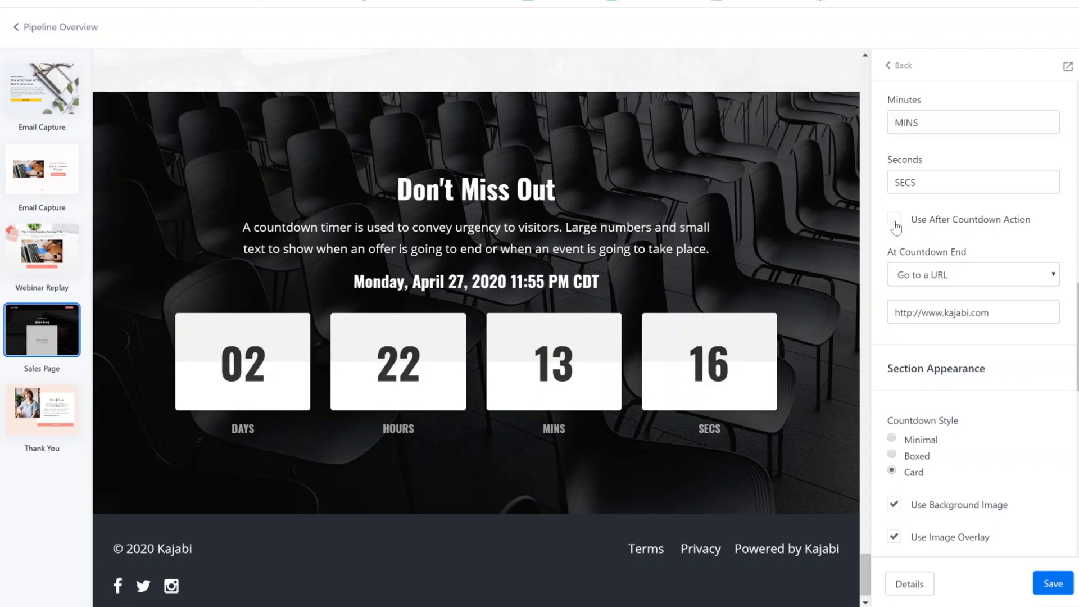
pyautogui.click(895, 221)
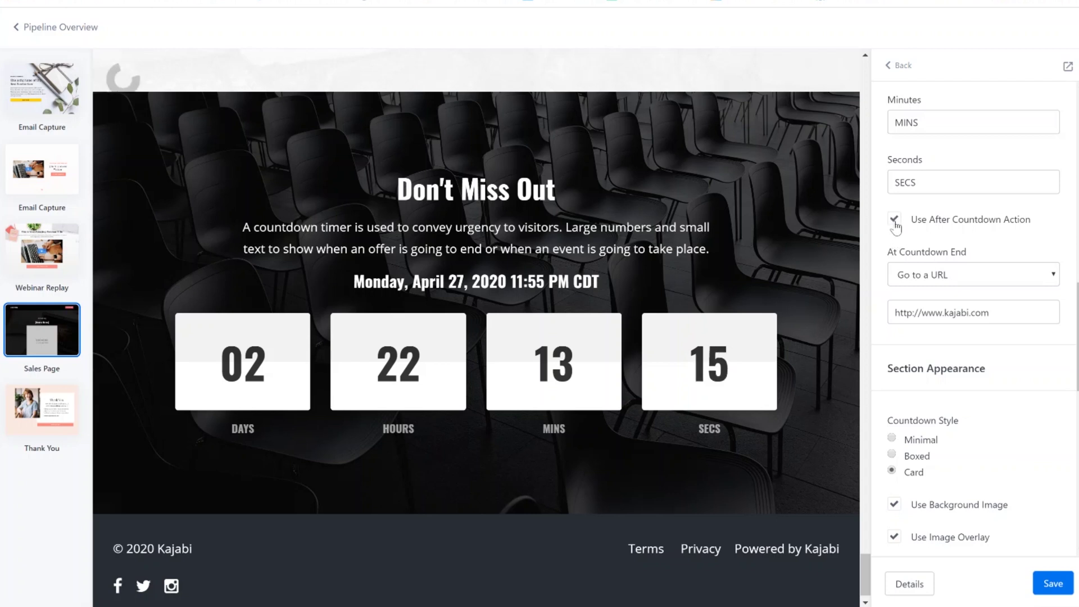
pyautogui.click(1035, 278)
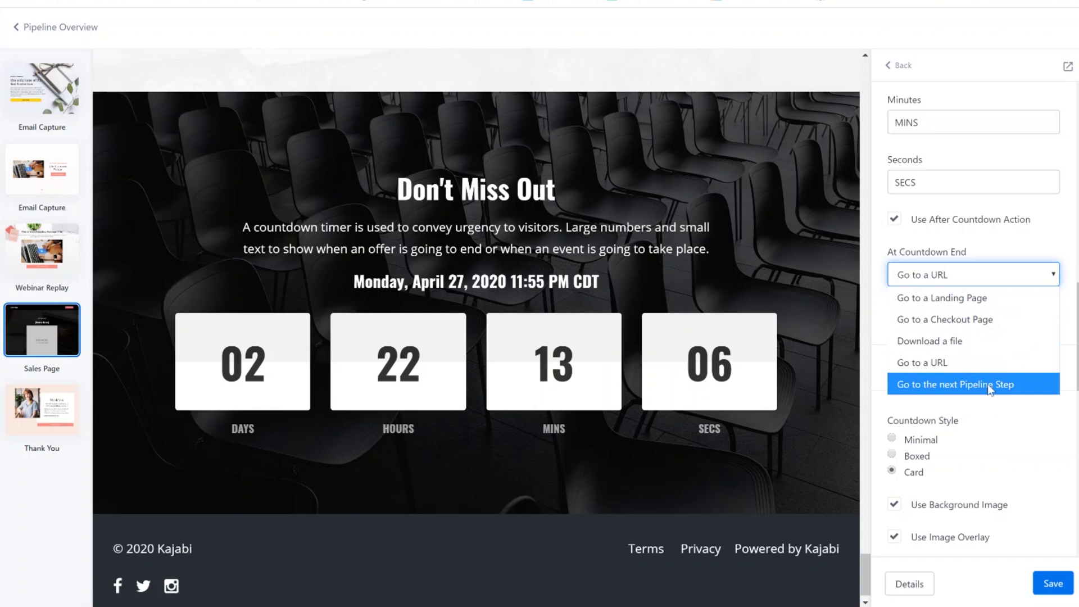
pyautogui.click(1055, 229)
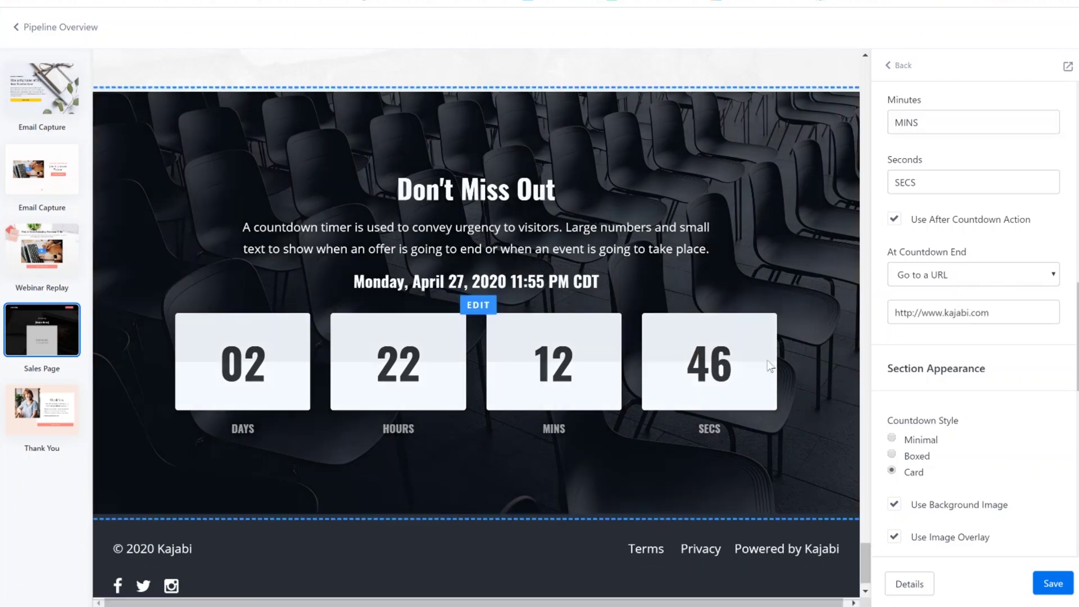
pyautogui.click(615, 363)
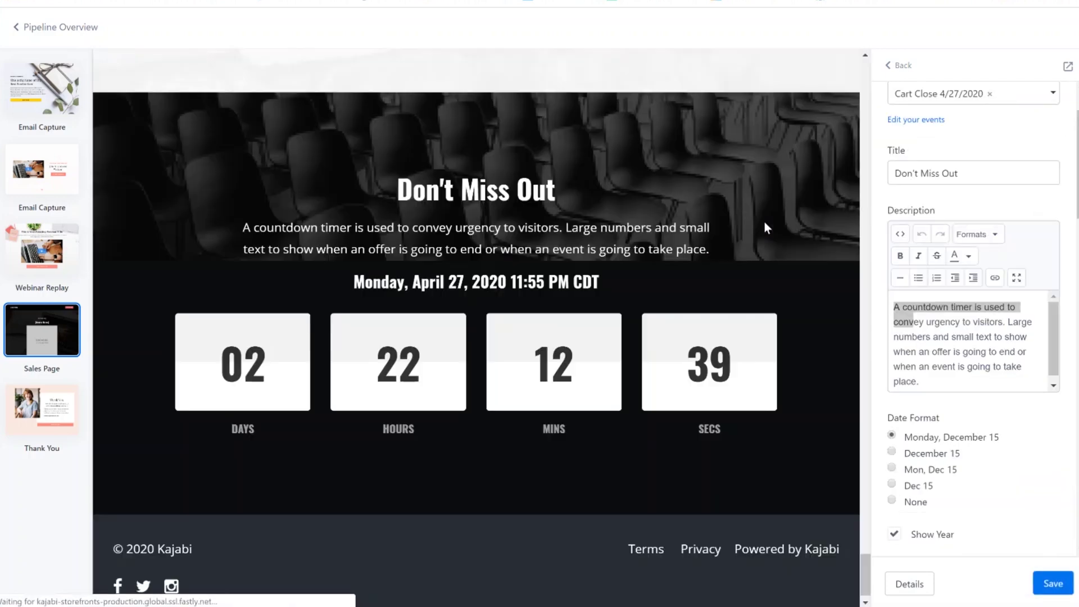
# Step: Set the Don't Miss Out Event section's spacing to Extra Small
pyautogui.scroll(-1, 988, 373)
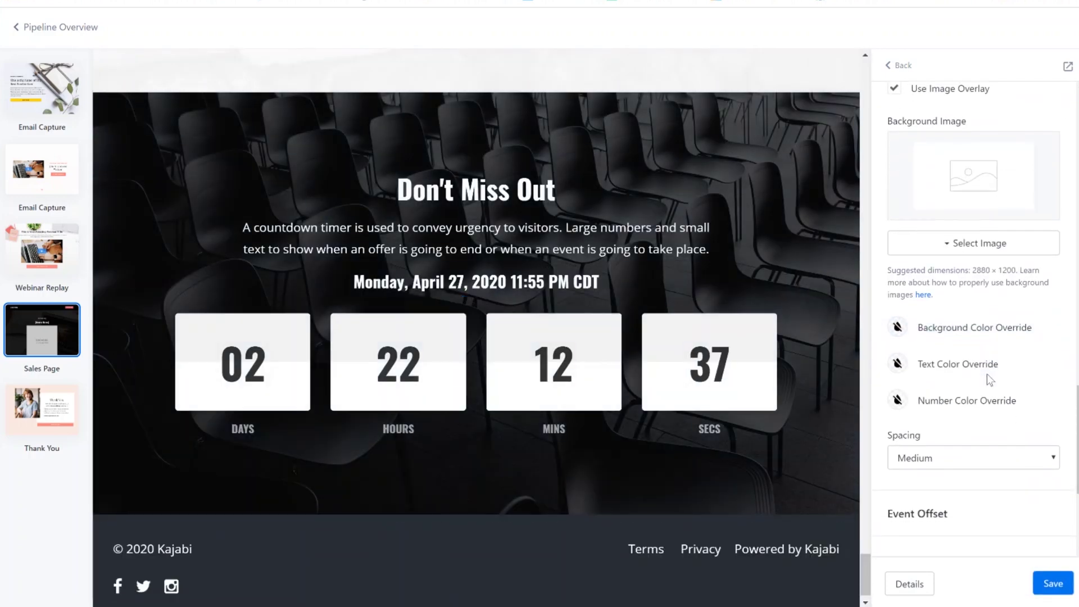
pyautogui.click(980, 242)
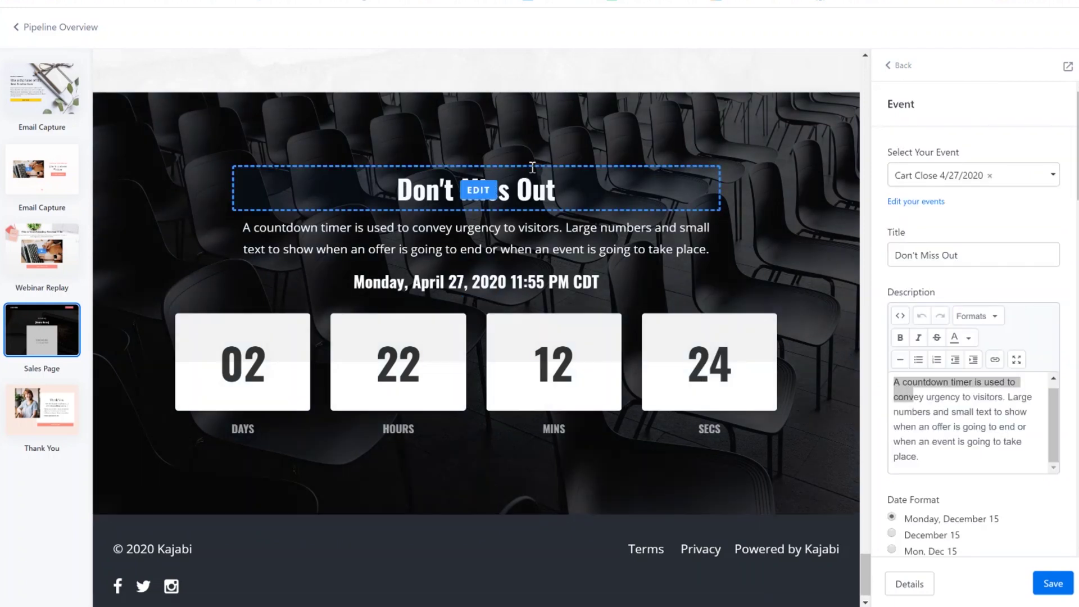
pyautogui.scroll(-10, 956, 281)
pyautogui.click(901, 66)
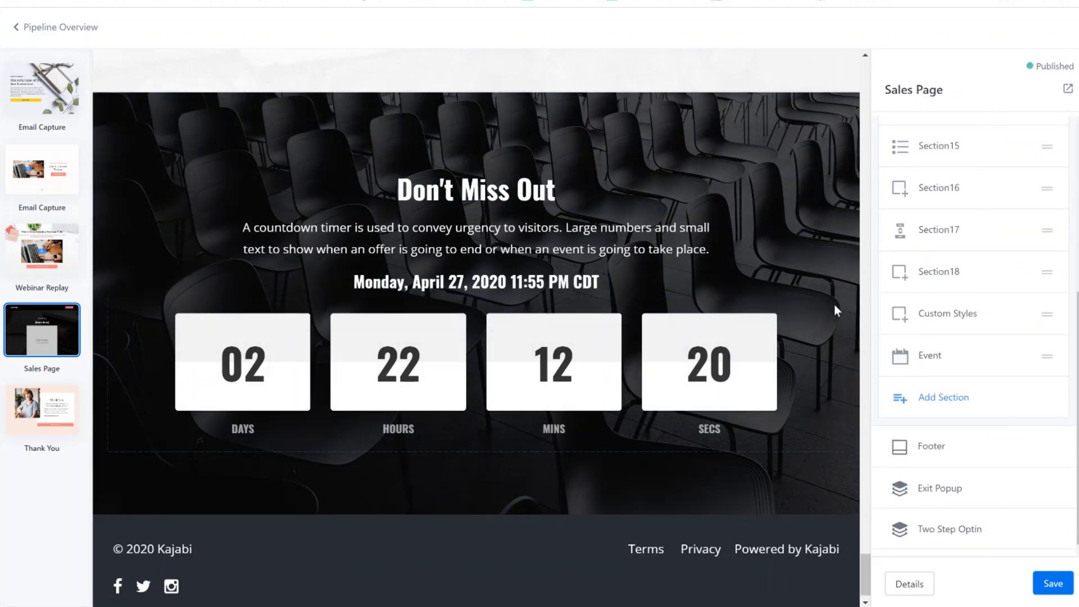
pyautogui.click(920, 371)
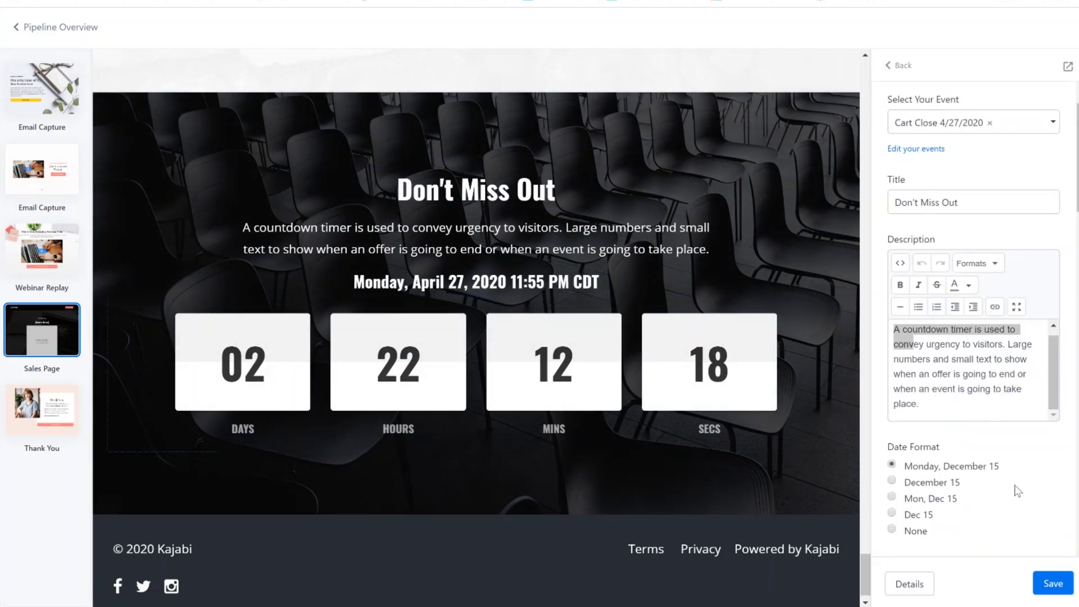
pyautogui.scroll(-15, 1017, 491)
pyautogui.click(941, 239)
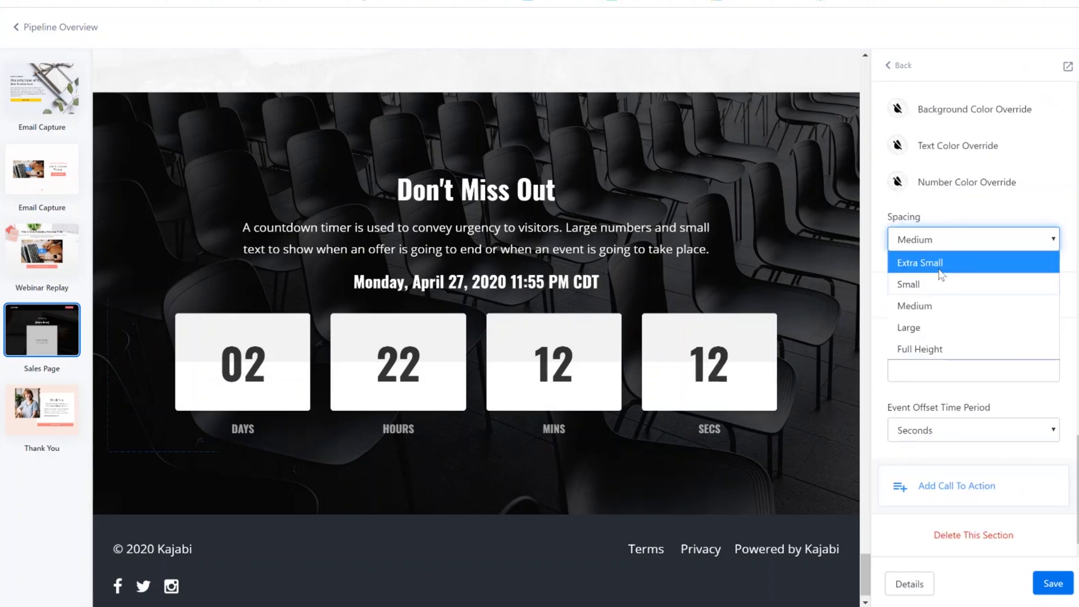
pyautogui.click(942, 274)
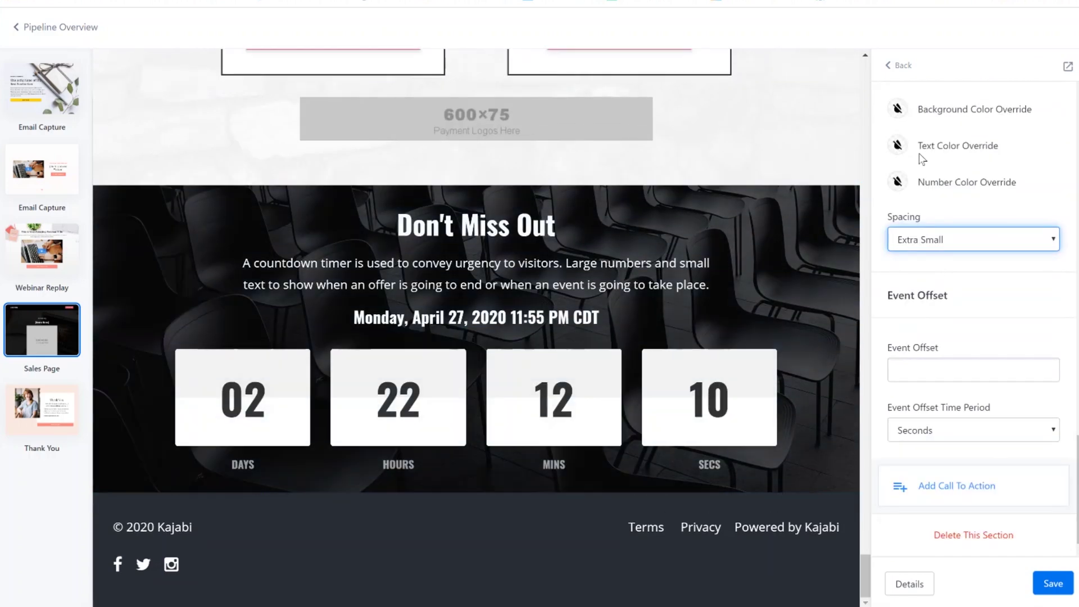
# Step: Duplicate the Don't Miss Out Event section from the sections list
pyautogui.click(902, 66)
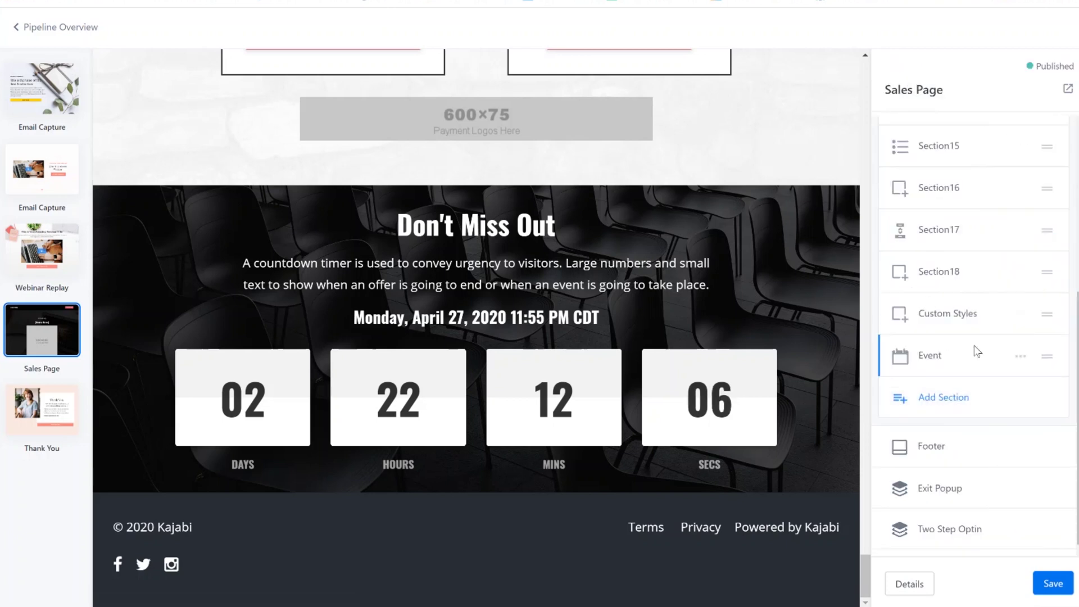
pyautogui.click(1021, 356)
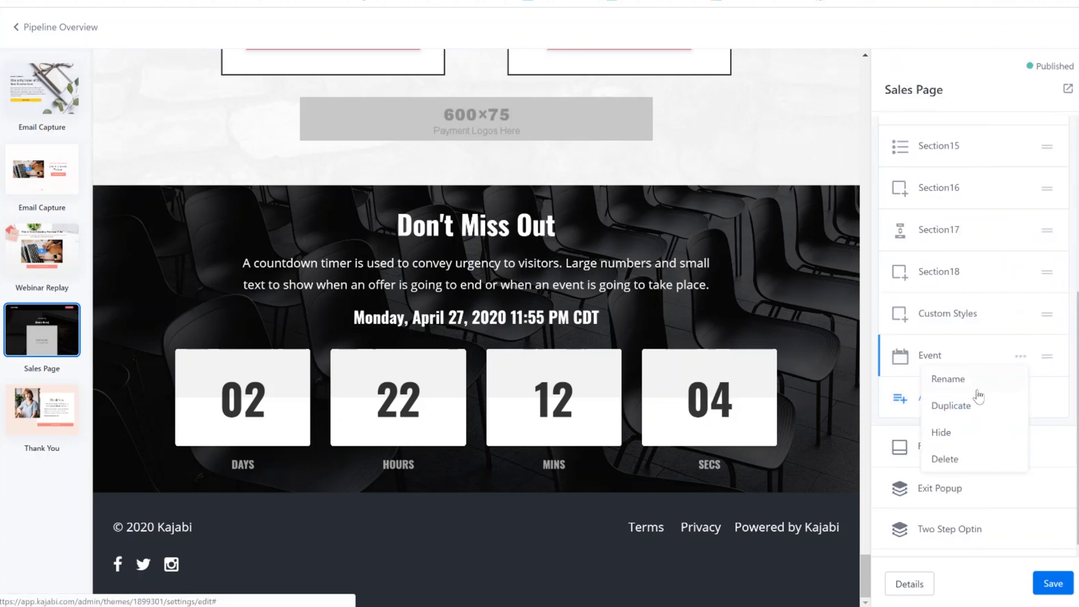
pyautogui.click(957, 410)
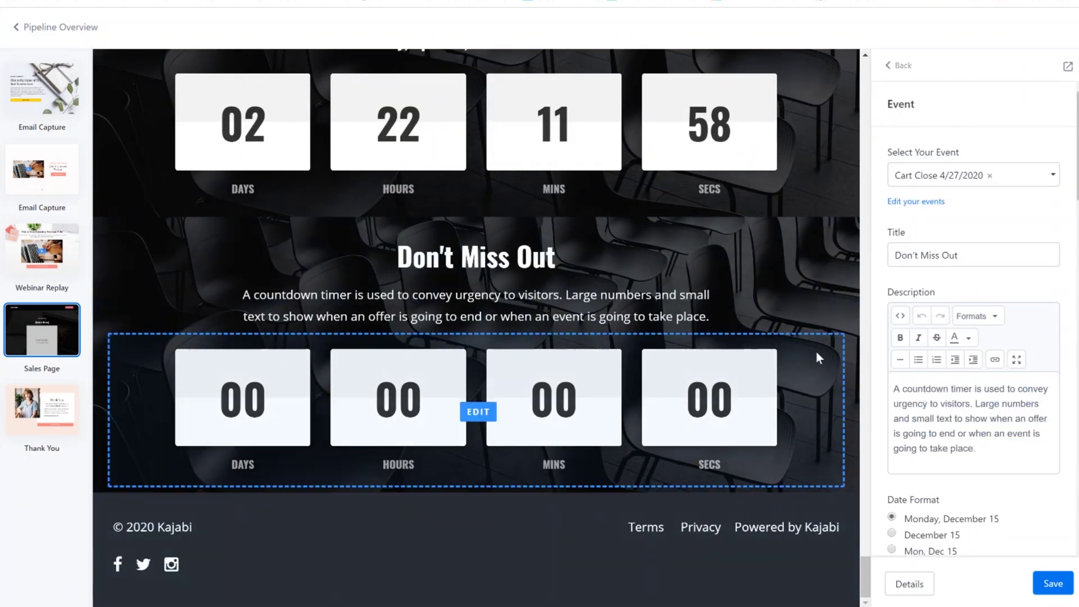
pyautogui.click(889, 68)
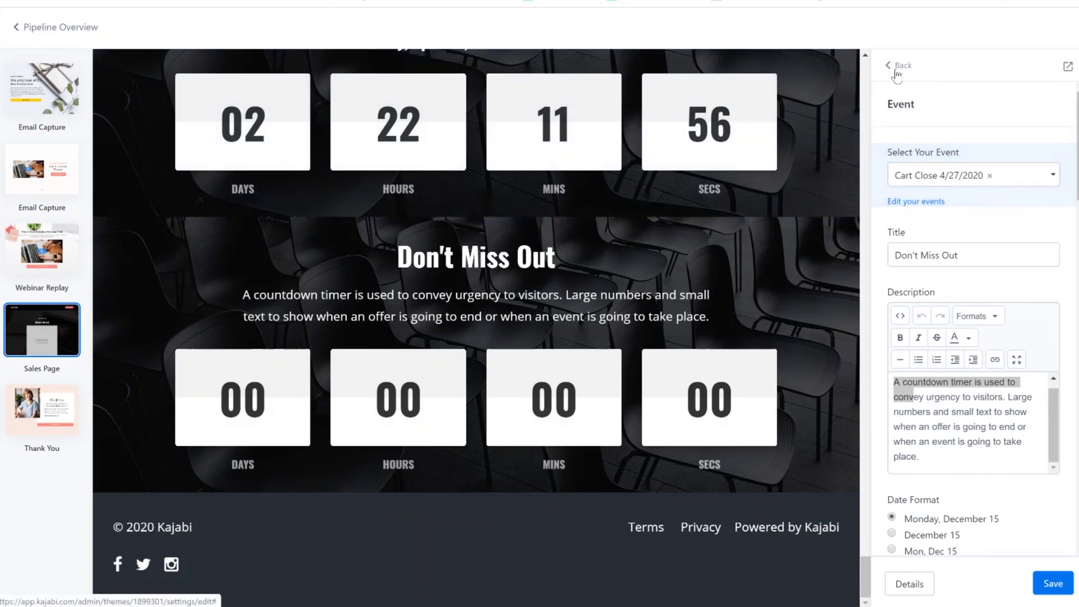
pyautogui.click(891, 66)
# Step: Drag the duplicated Event section up to sit directly below Section10, the course hero
pyautogui.moveTo(1040, 246); pyautogui.dragTo(1025, 269)
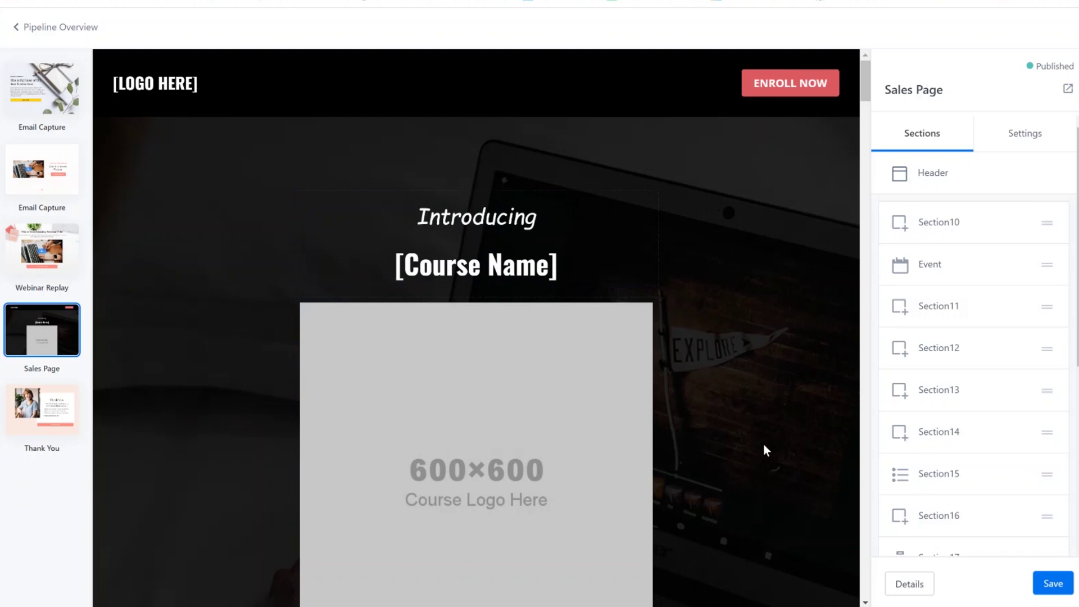
pyautogui.scroll(-10, 766, 448)
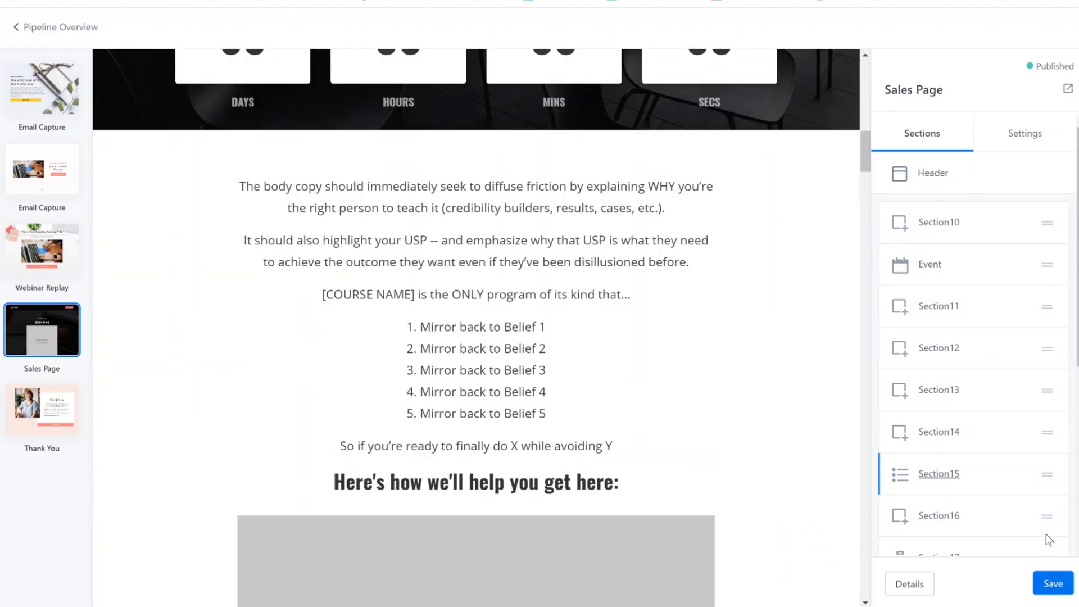
# Step: Save the sales page with both countdown sections
pyautogui.click(1049, 583)
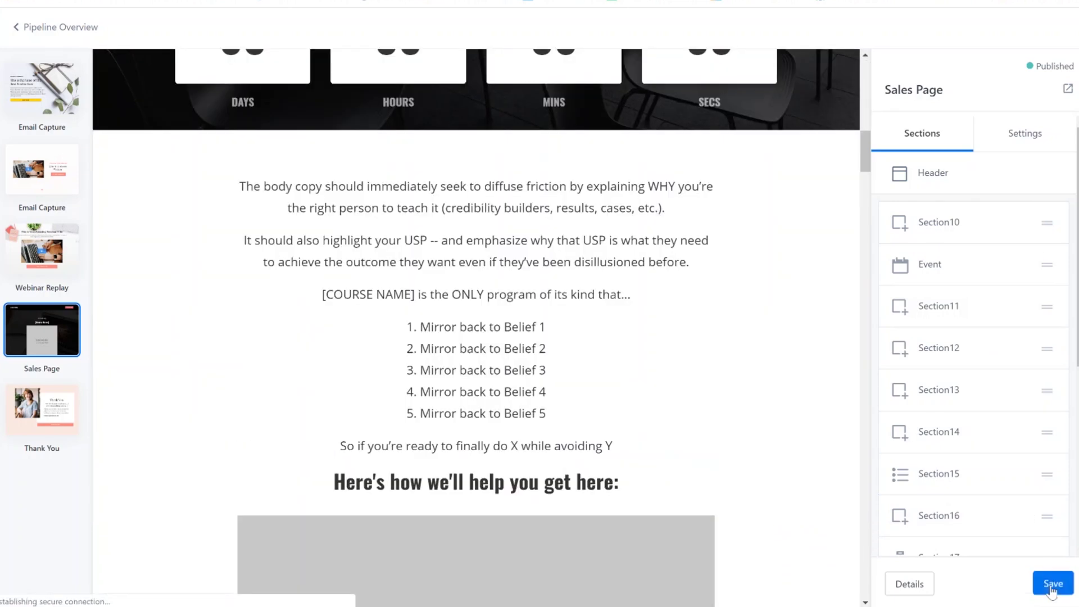